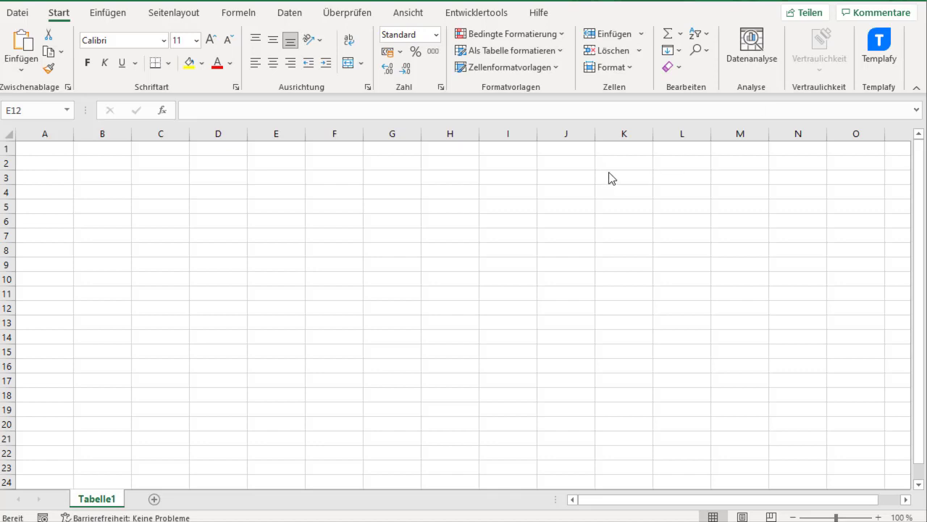
# Select cell C6, then go to the Datei (File) backstage view
pyautogui.click(180, 215)
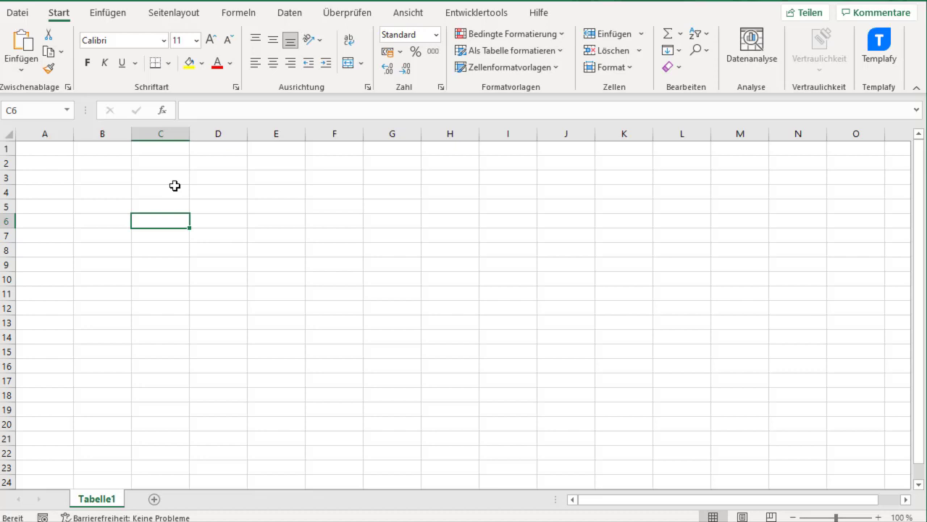
pyautogui.click(28, 20)
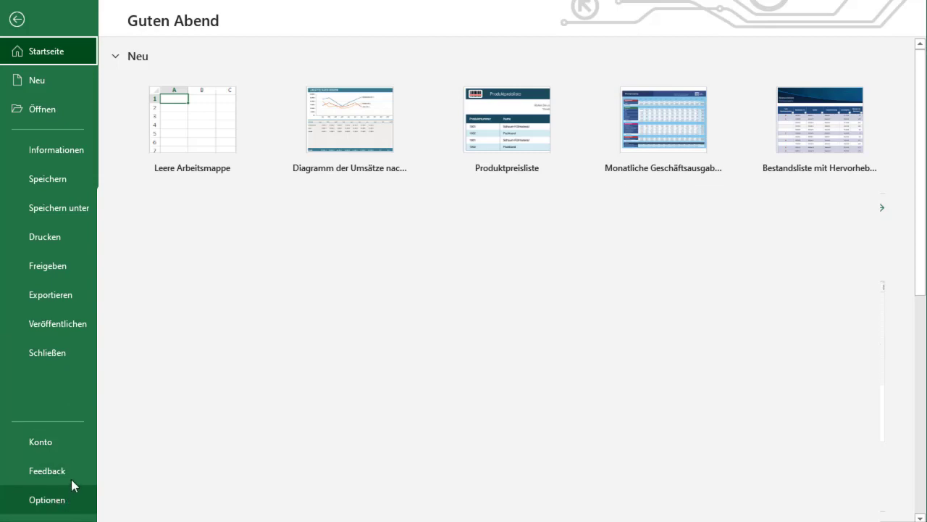
# Open Excel-Optionen on the Sprache category to show the Office display languages
pyautogui.click(61, 500)
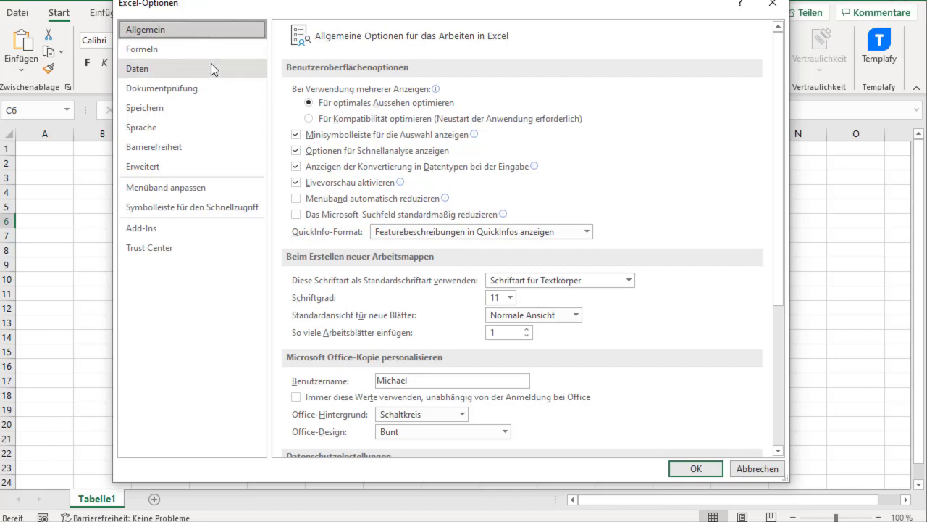
pyautogui.click(187, 130)
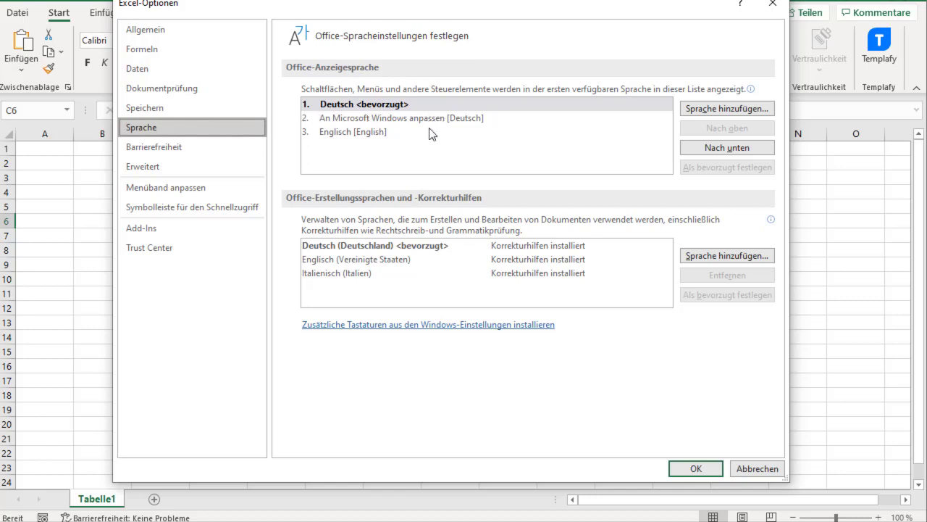
# Make Englisch [English] the preferred Office display language over Deutsch and confirm with OK
pyautogui.click(319, 109)
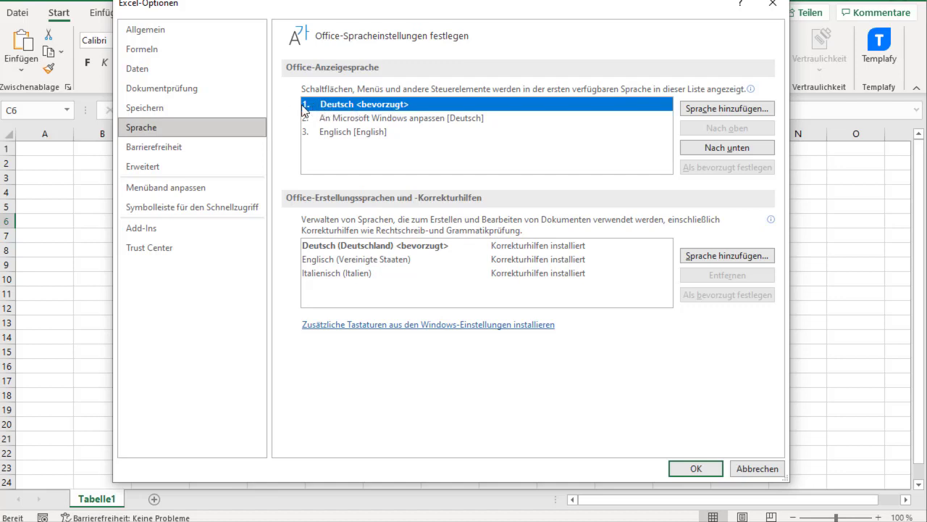
pyautogui.click(326, 119)
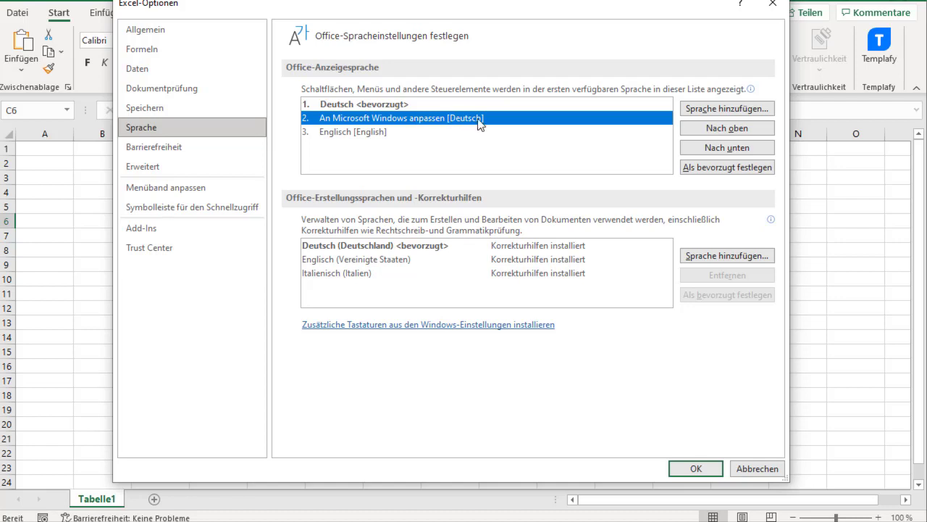
pyautogui.click(359, 134)
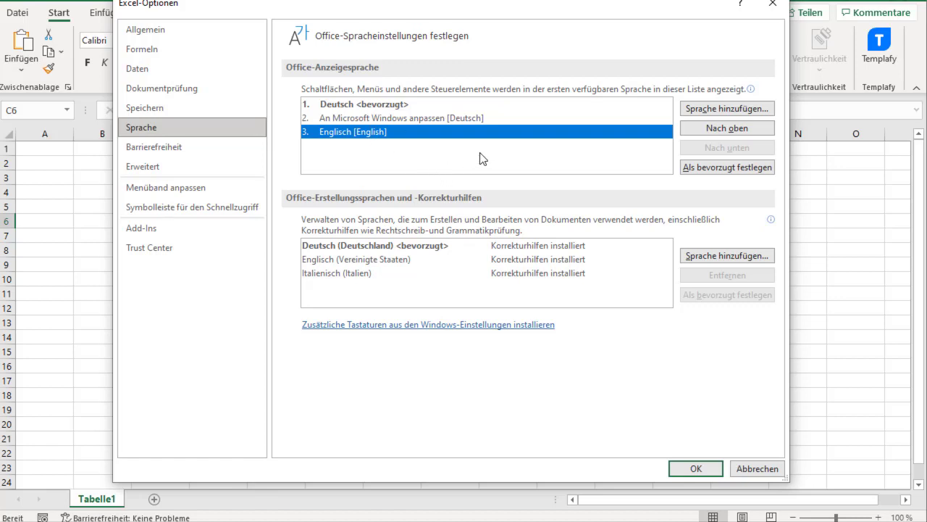
pyautogui.click(707, 169)
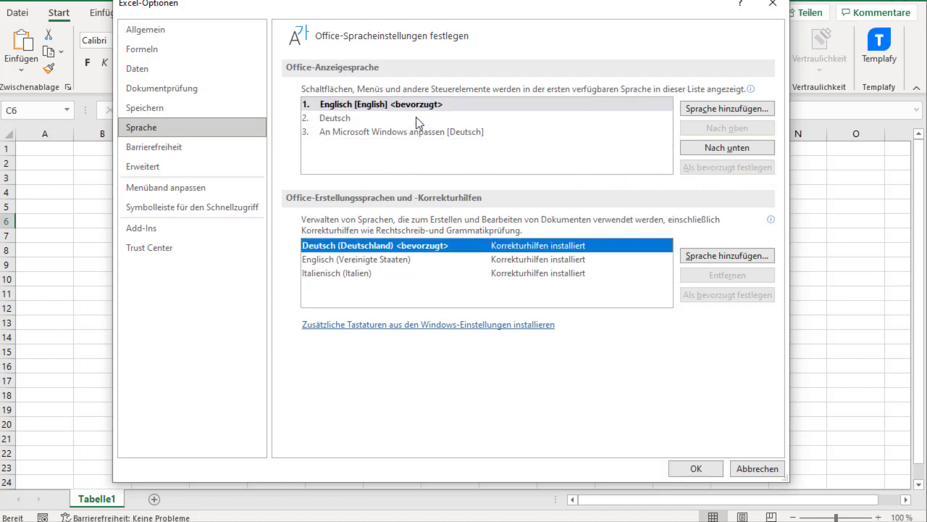
pyautogui.click(697, 469)
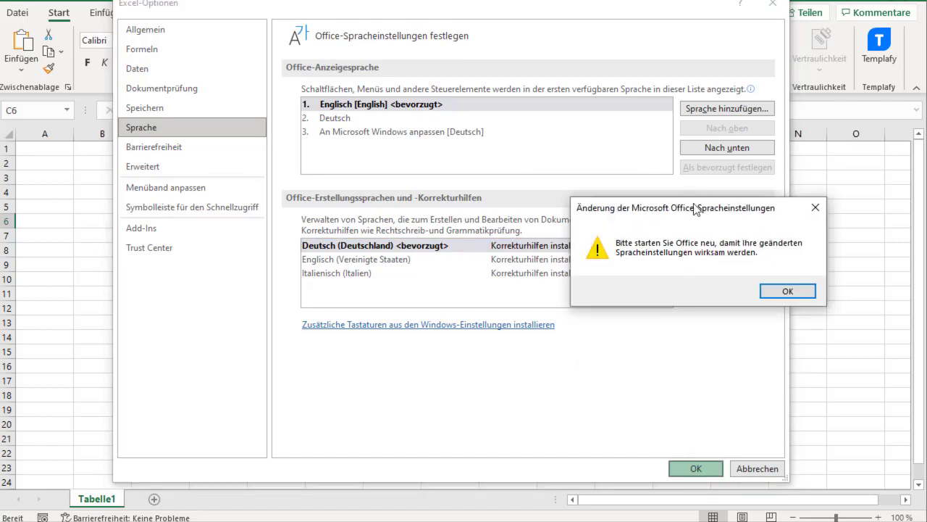
# Move the restart notice to the centre and acknowledge it so Excel reopens in English
pyautogui.moveTo(694, 208); pyautogui.dragTo(498, 155)
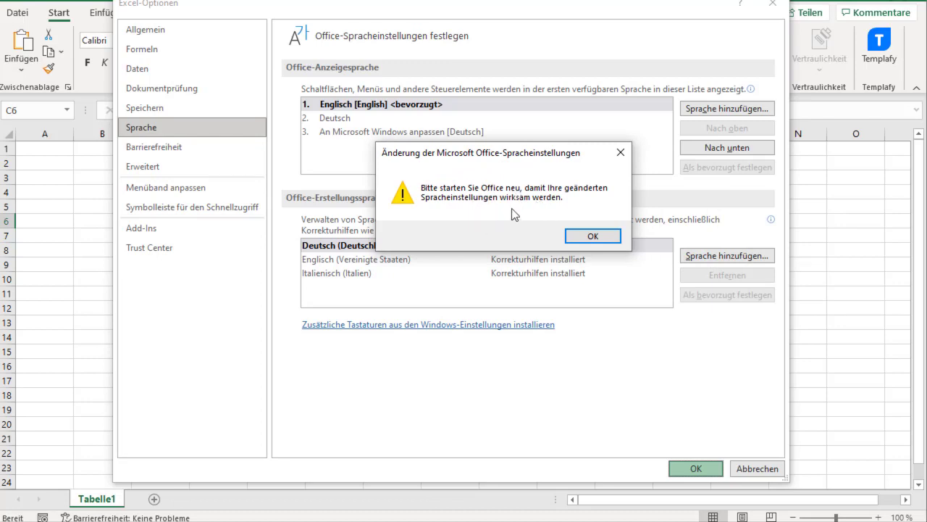
pyautogui.click(584, 236)
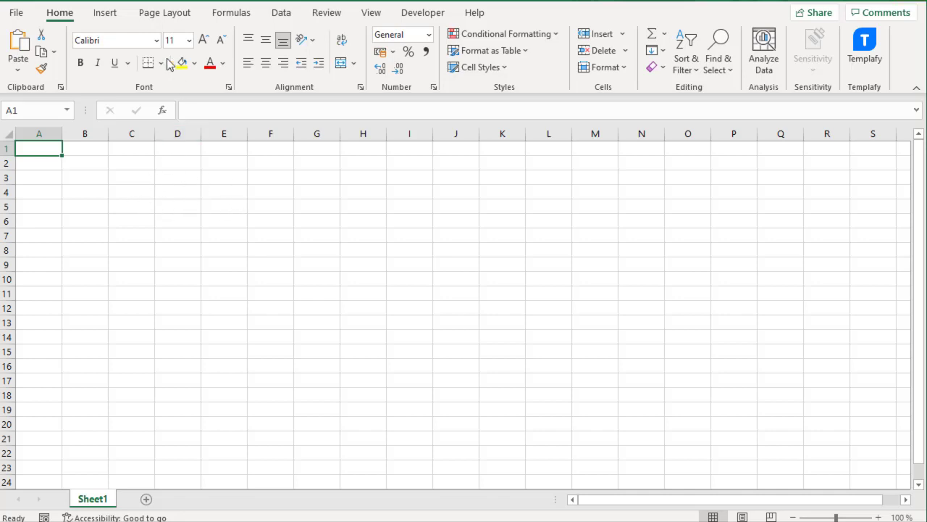
# Check that the Insert and Page Layout ribbon tabs now show English labels
pyautogui.click(92, 18)
pyautogui.click(158, 16)
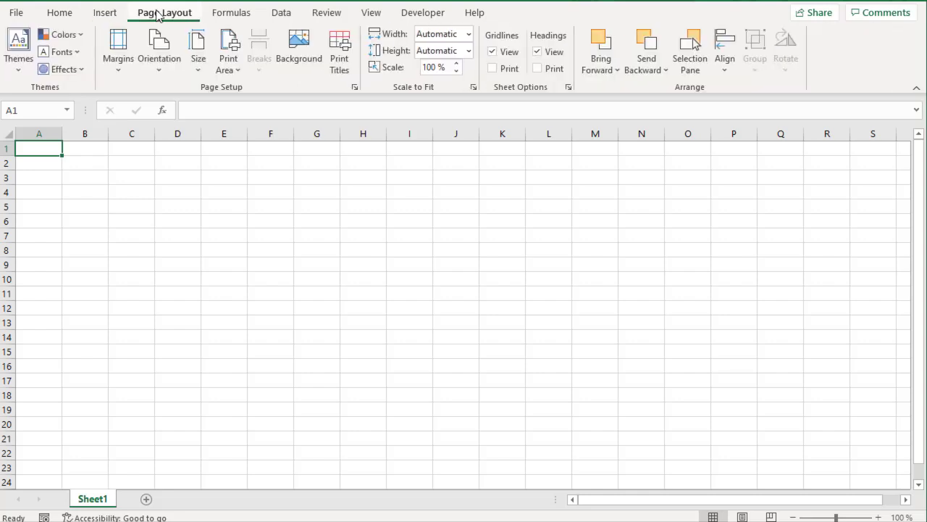